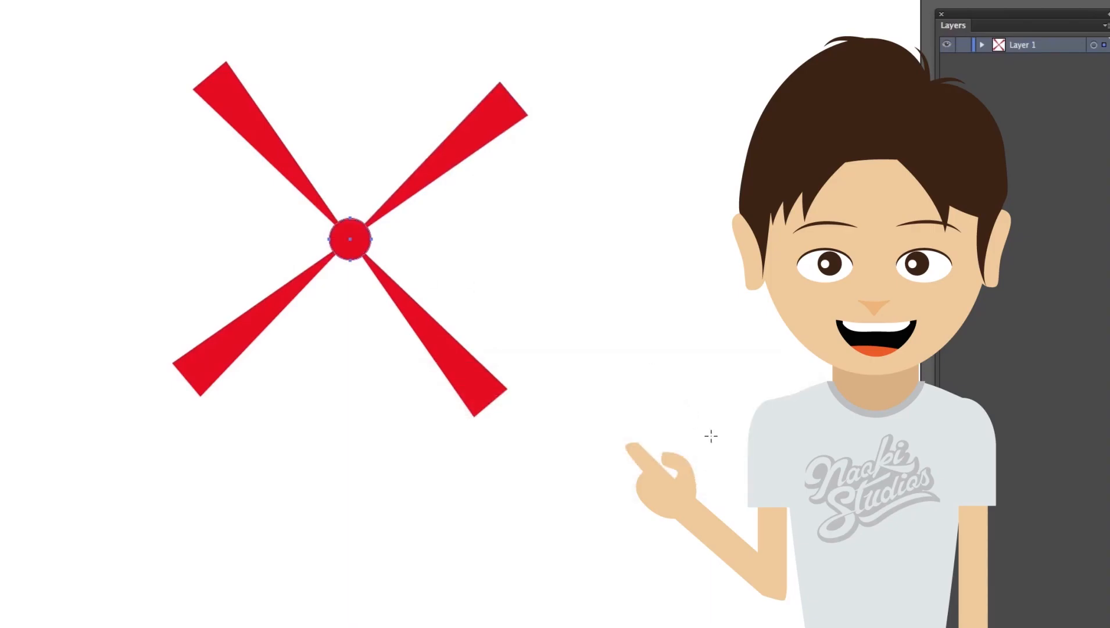
right_click(364, 243)
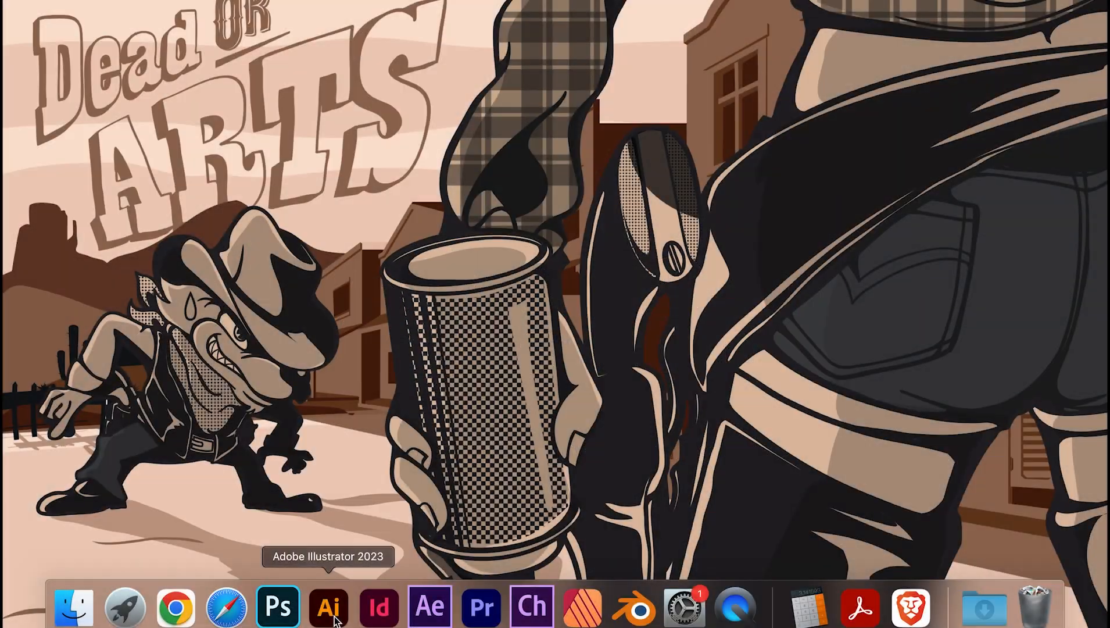
- Launch Adobe Illustrator 2023 and create a new landscape A4 document of 297 x 210 mm in CMYK color
click(324, 603)
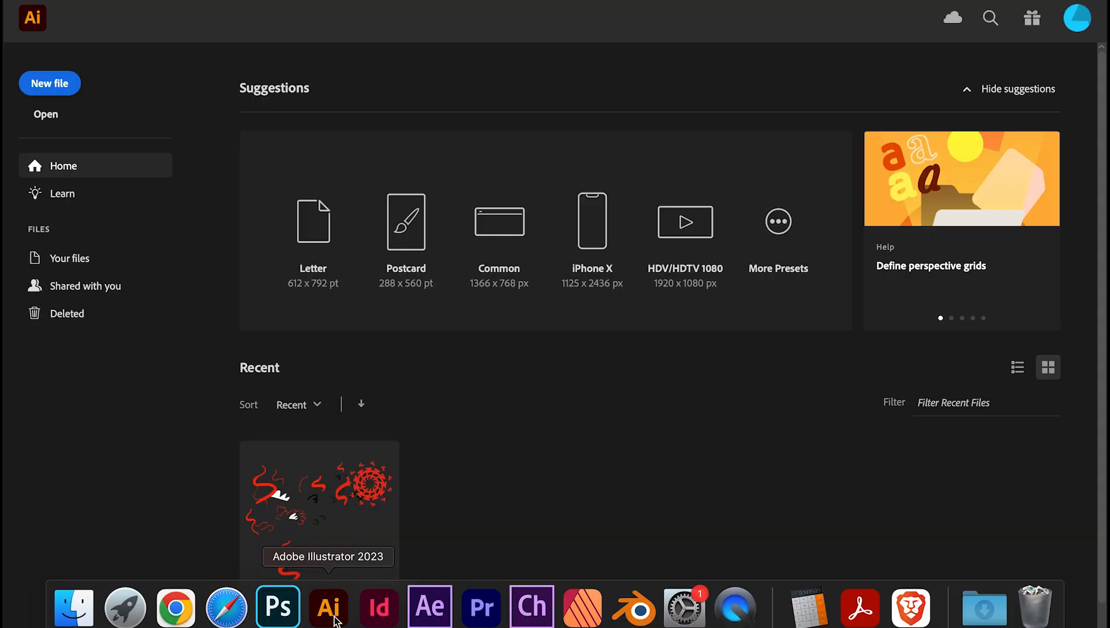
click(68, 91)
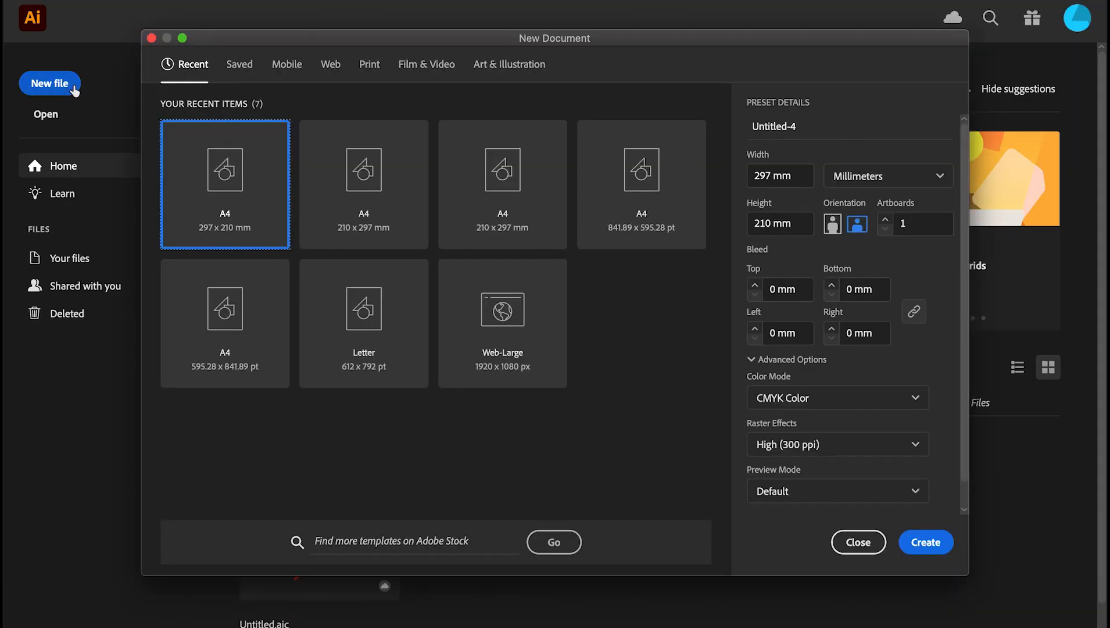
click(930, 542)
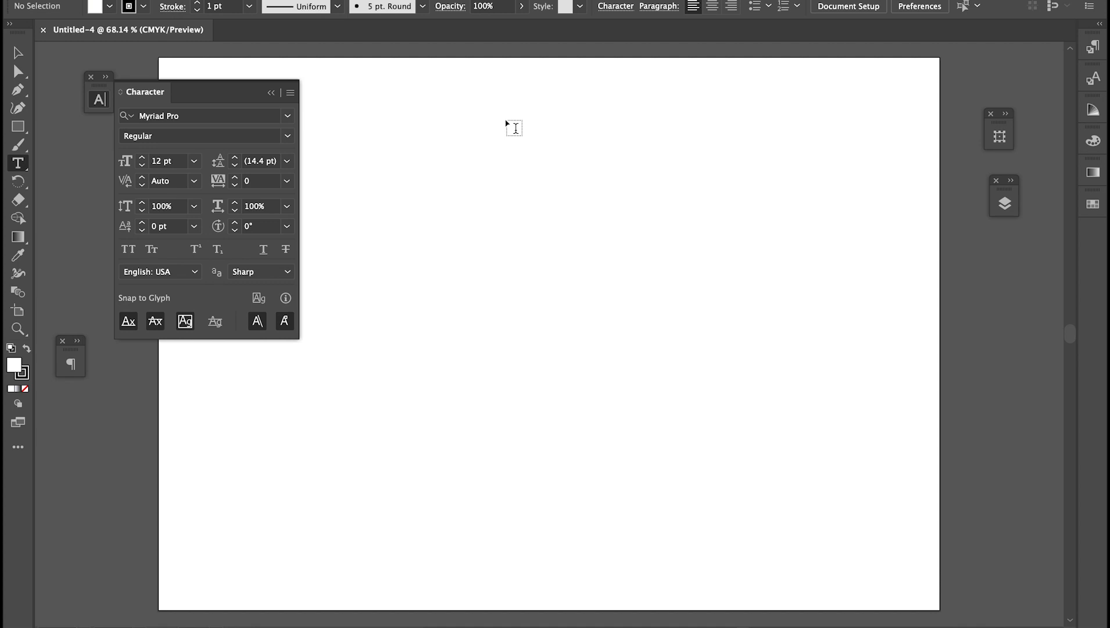
- Add the text "This is Adobe Illustrator tutorial" and move it to the middle of the artboard
click(270, 92)
key(v)
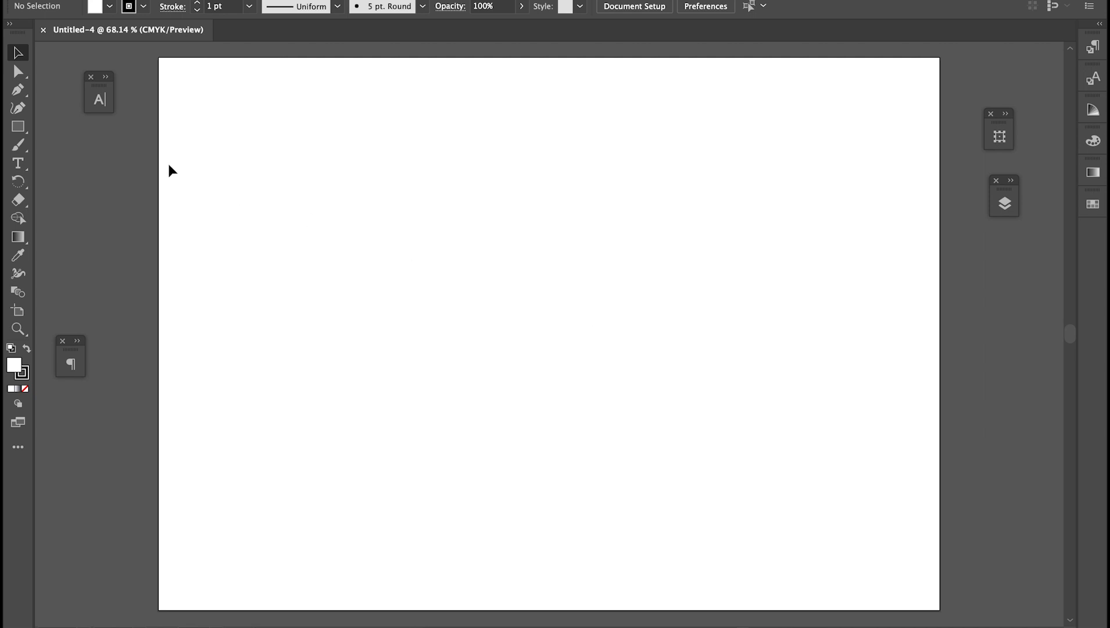
click(20, 164)
click(384, 251)
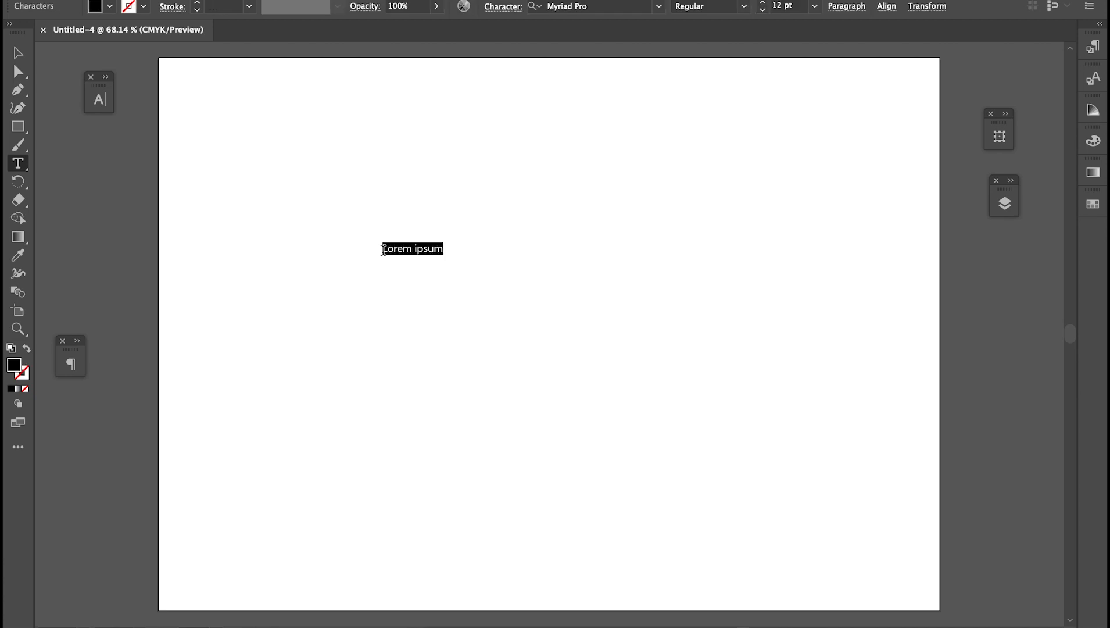
text(This is Adobe Illustrator tutorial)
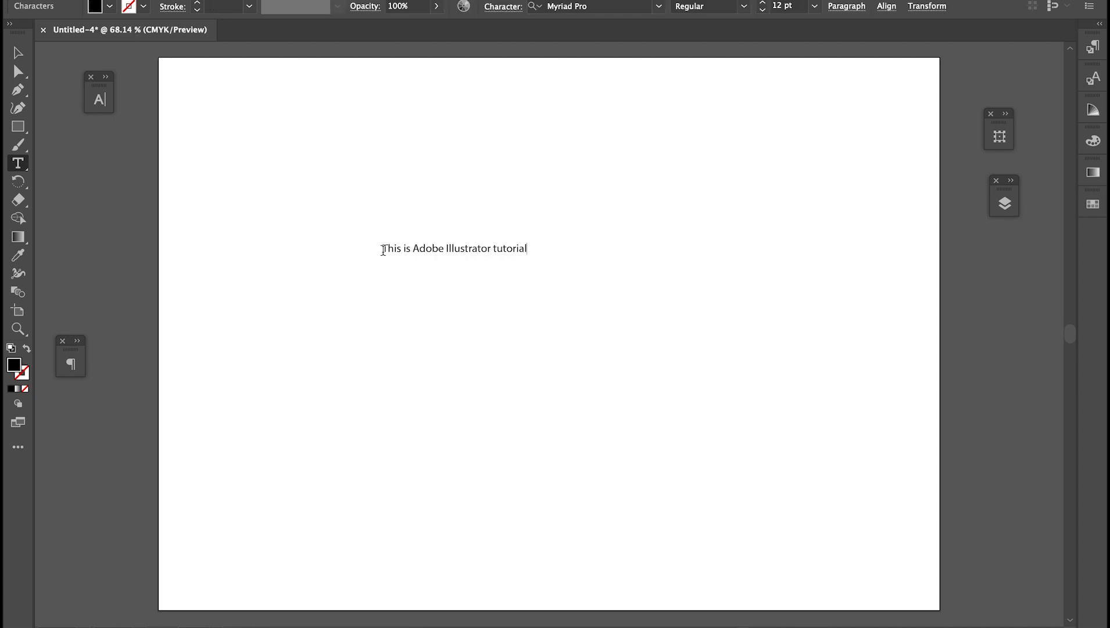
key(Escape)
drag(497, 251, 570, 295)
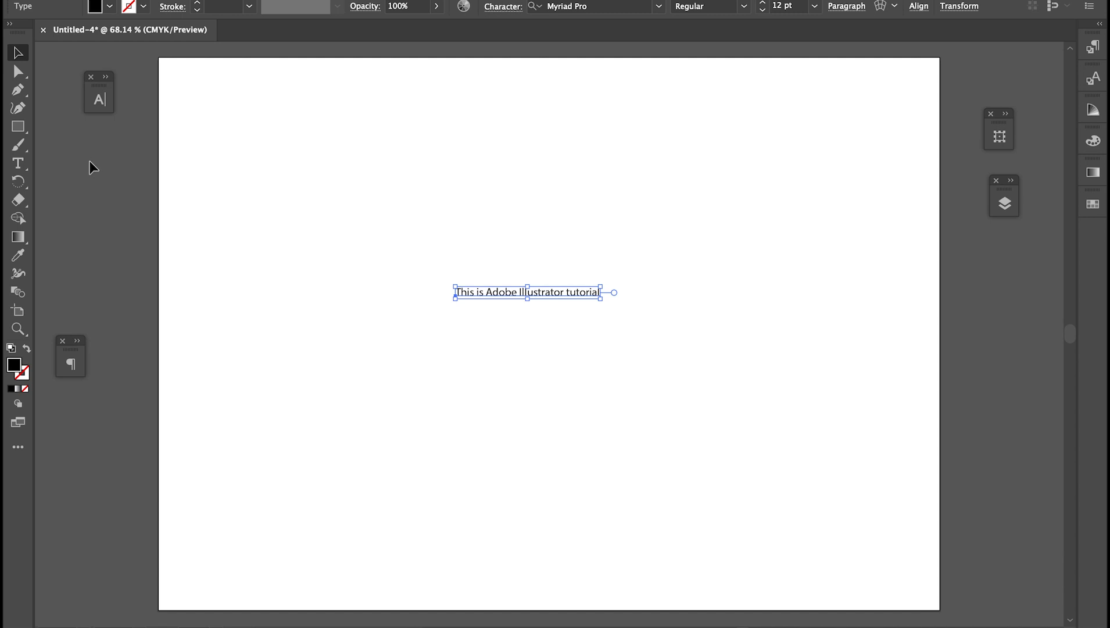
- Examine the Character and Paragraph settings of the selected text and the list of available panels
click(97, 104)
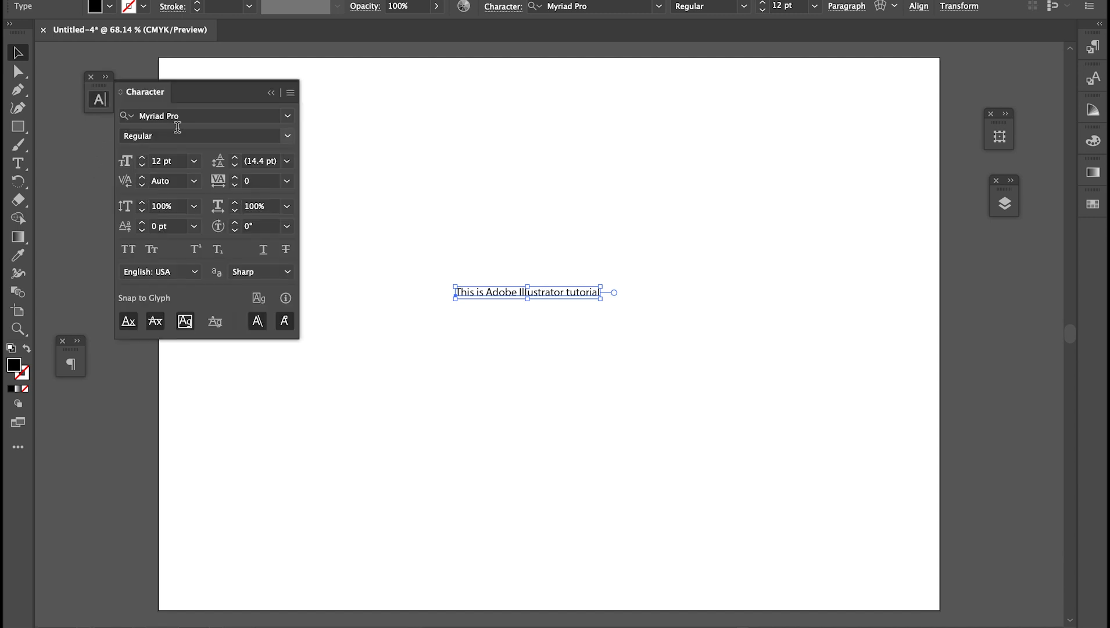
click(97, 103)
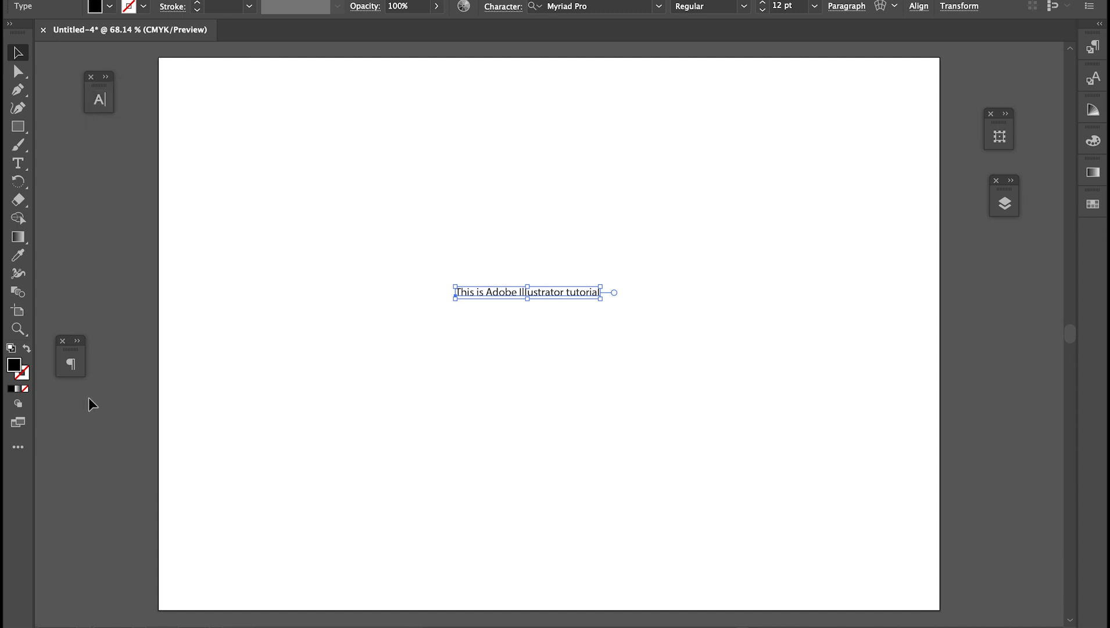
click(71, 368)
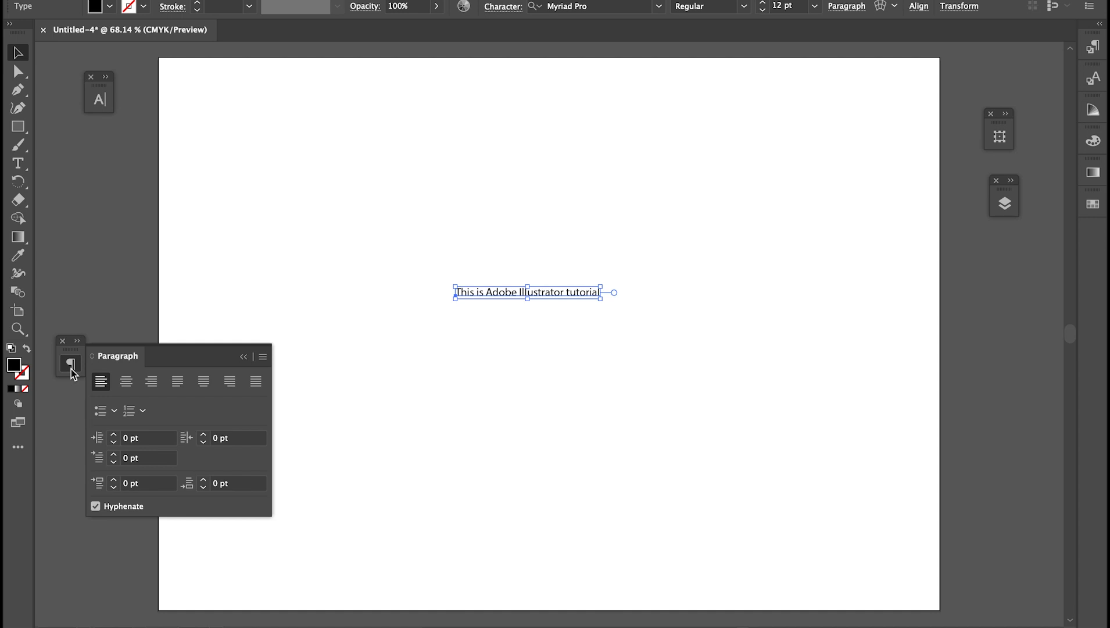
click(71, 369)
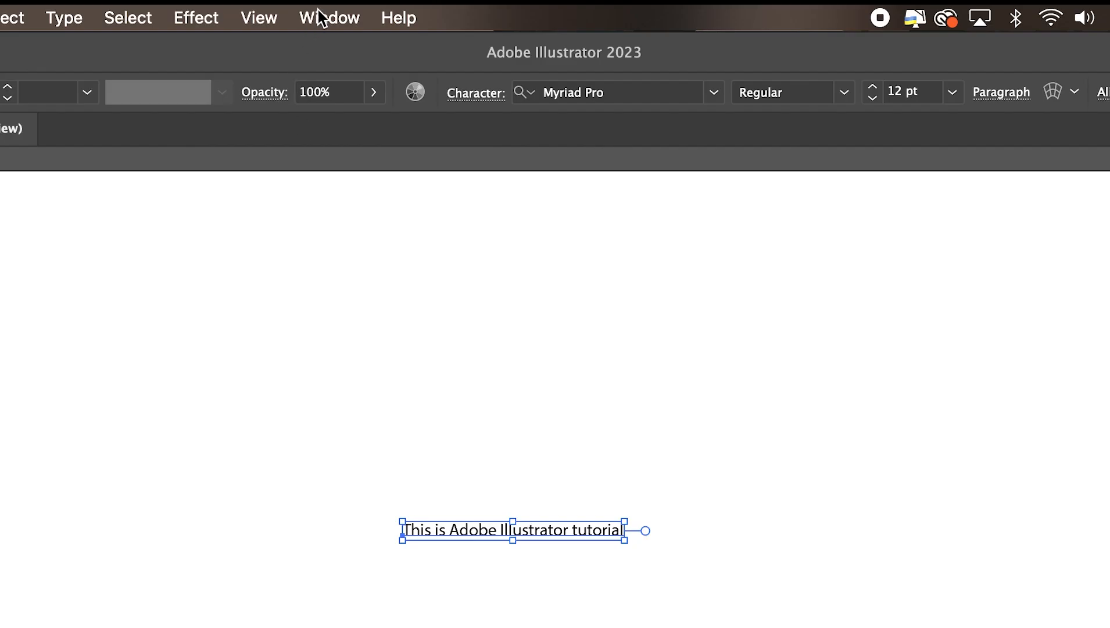
click(331, 20)
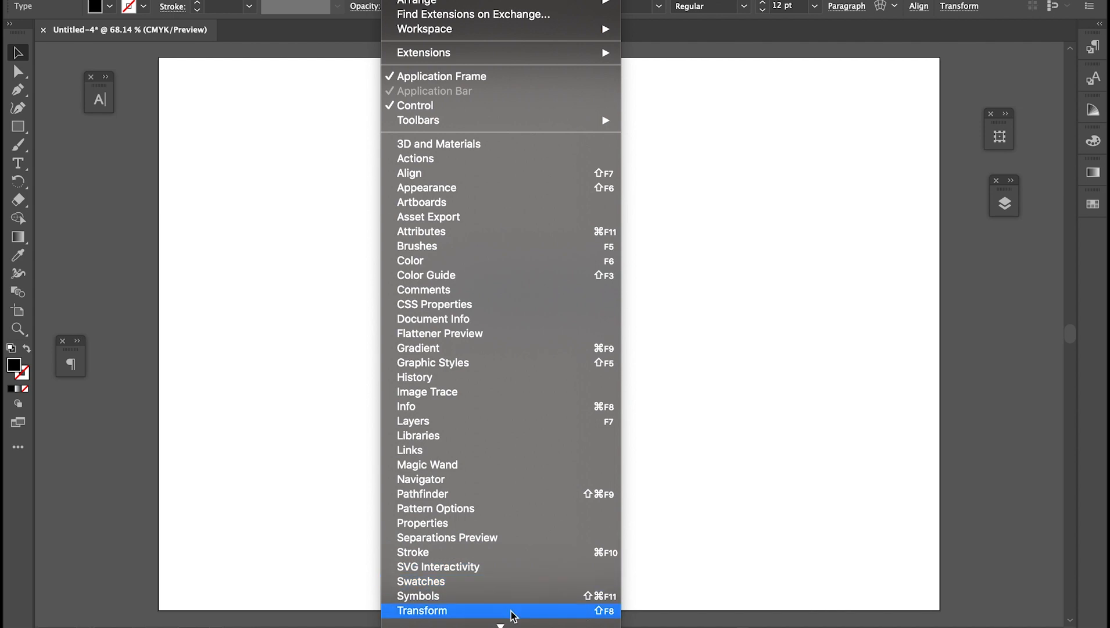
mouse_move(506, 623)
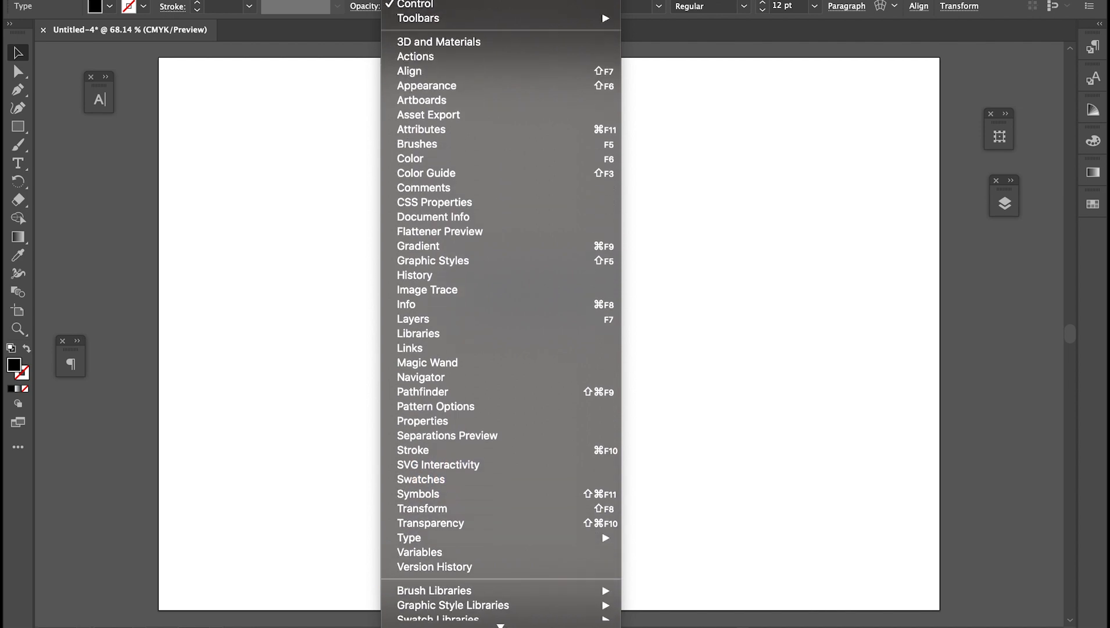
mouse_move(500, 504)
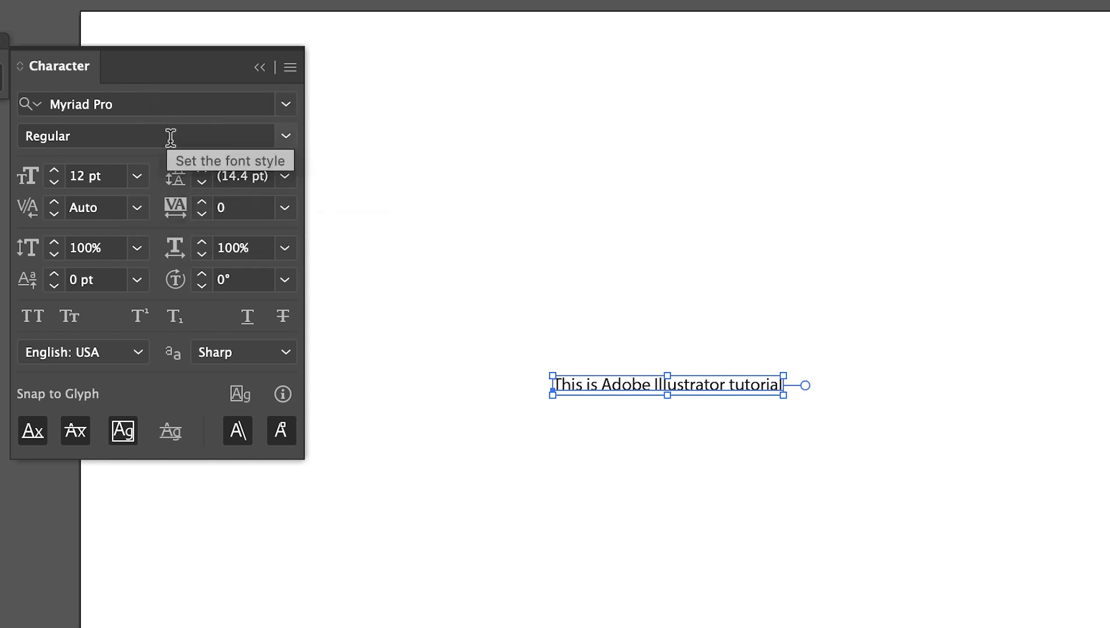
- Format the text in Arial Black at 21 pt with a tracking of 50
click(287, 106)
click(297, 327)
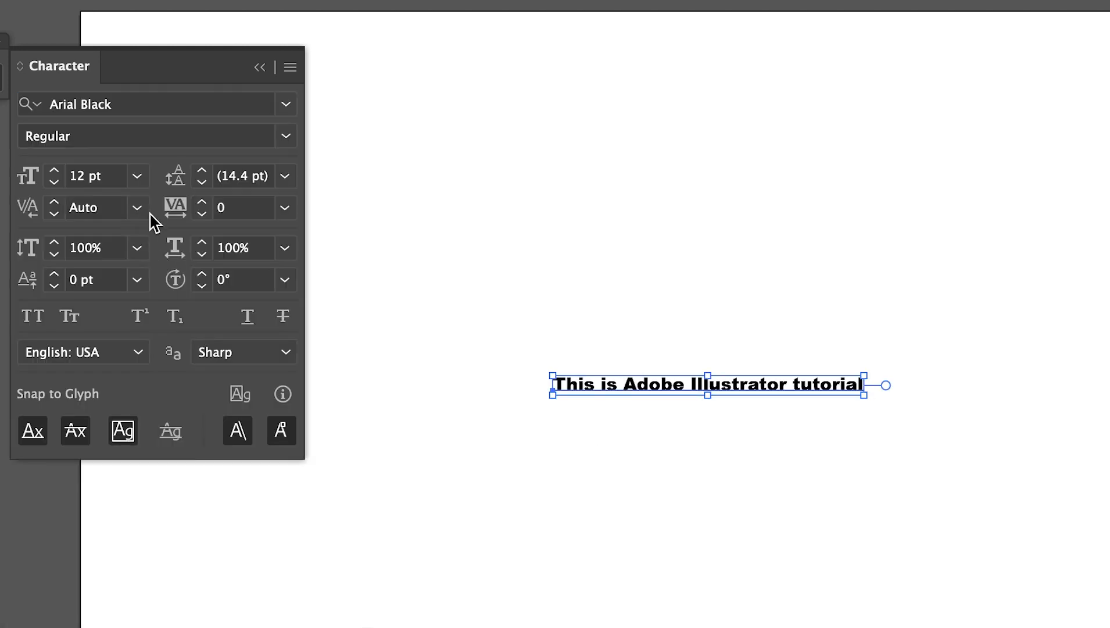
click(137, 178)
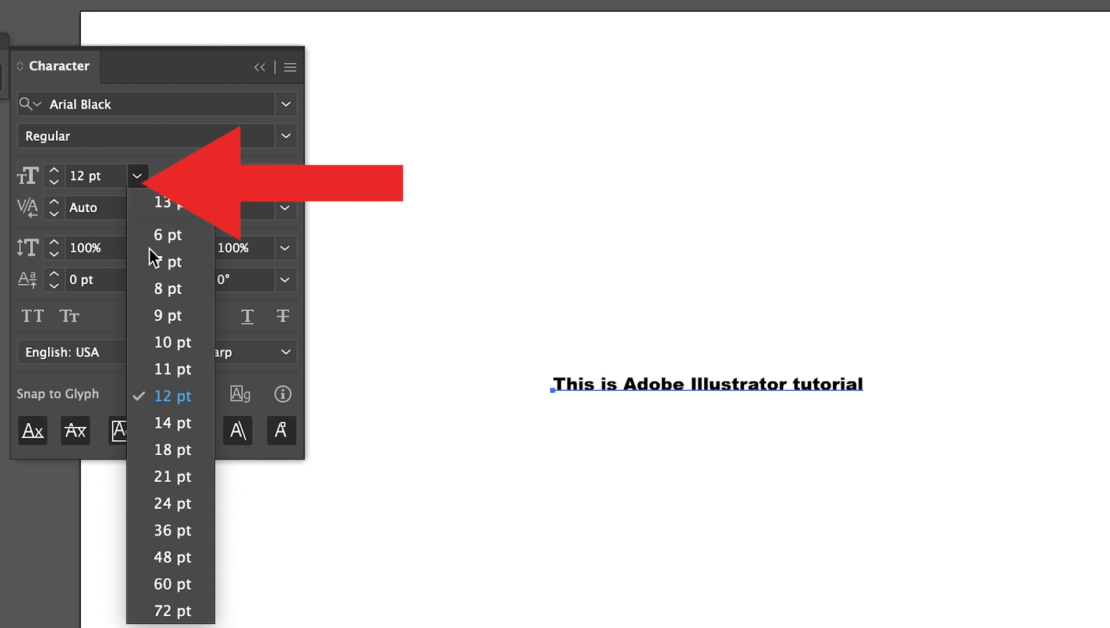
click(167, 482)
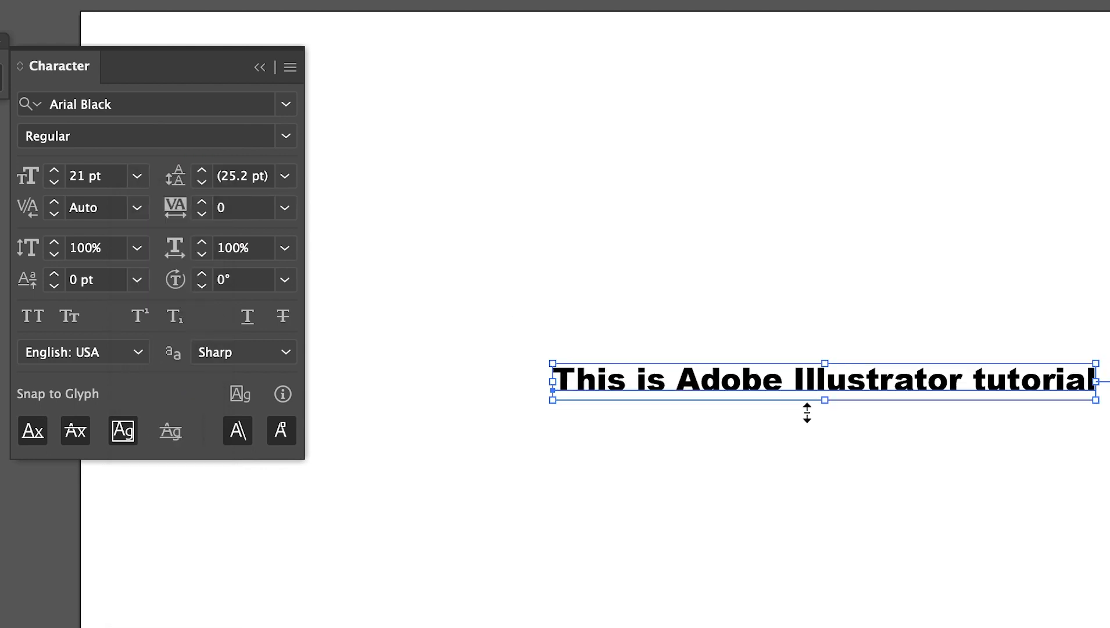
click(284, 207)
click(310, 514)
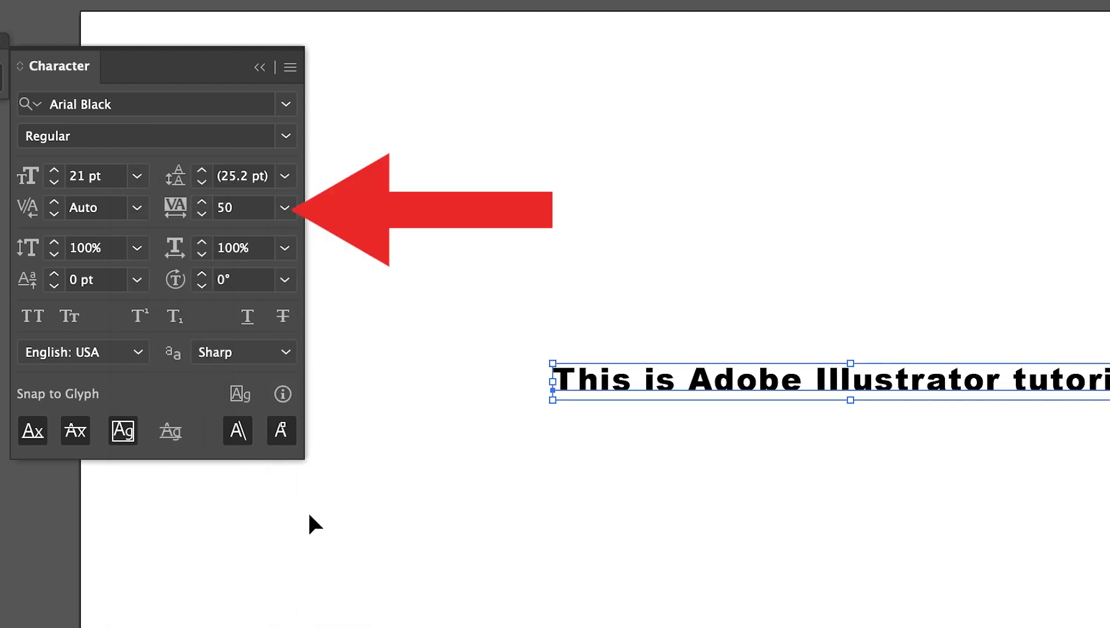
- Copy the text line and repeat it within the same text object until it fills four lines
triple_click(1084, 375)
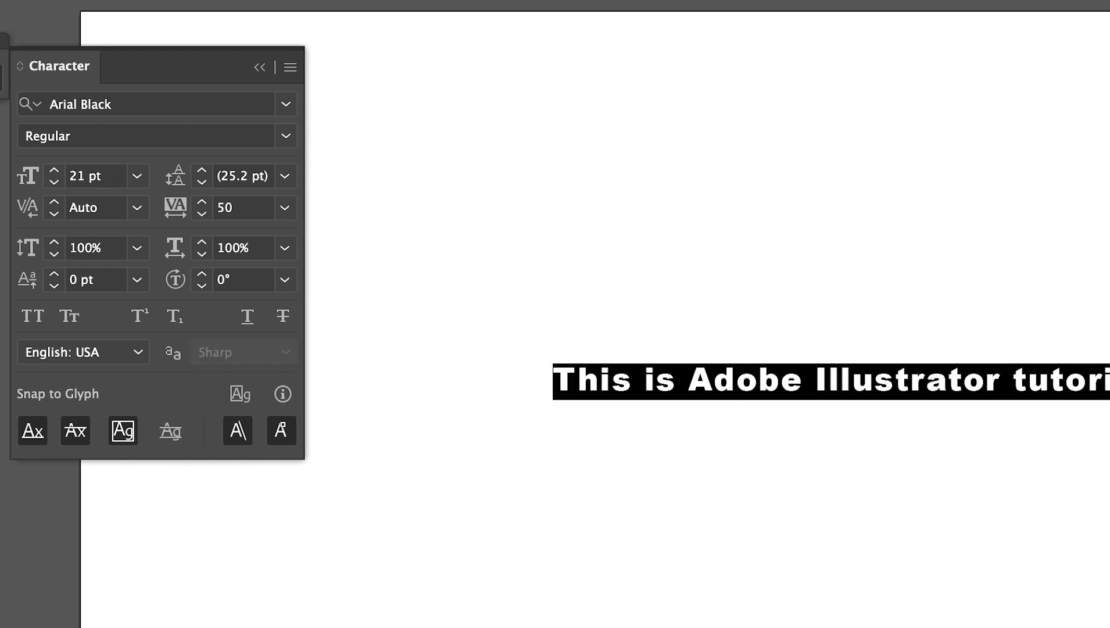
click(1084, 375)
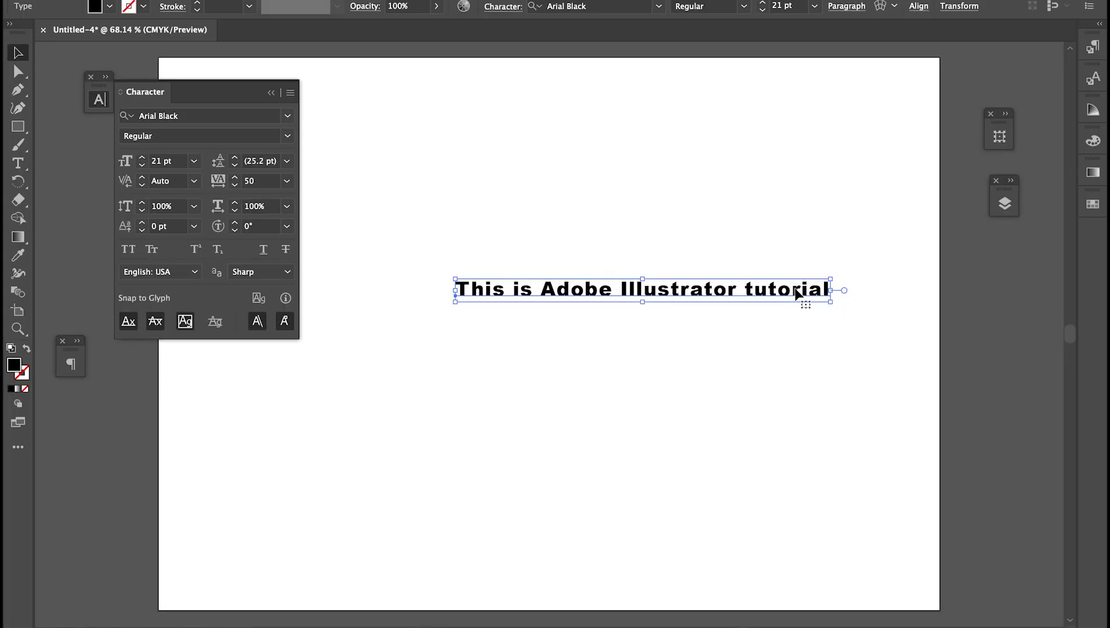
triple_click(1081, 375)
key(super+c)
key(Return)
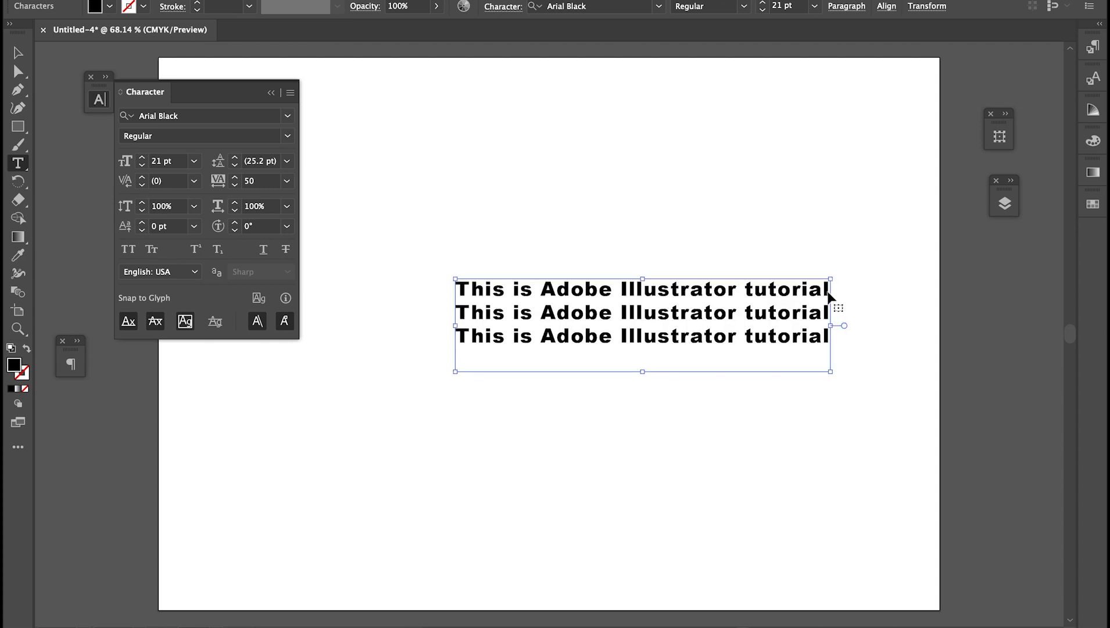
key(super+v)
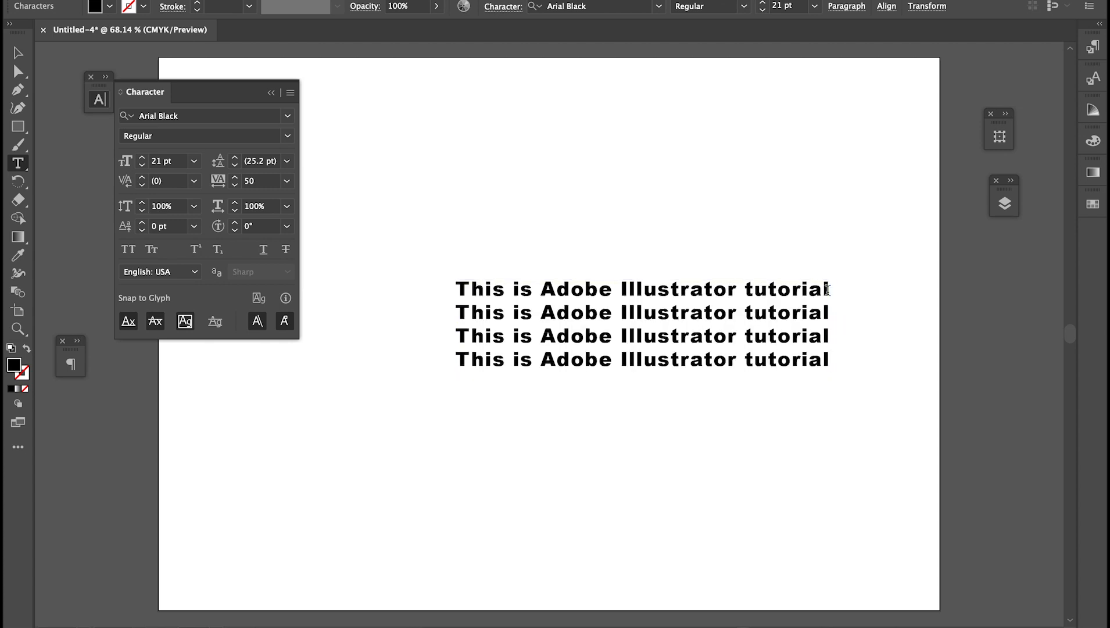
- Increase the leading of the four-line text object by five increments
click(13, 52)
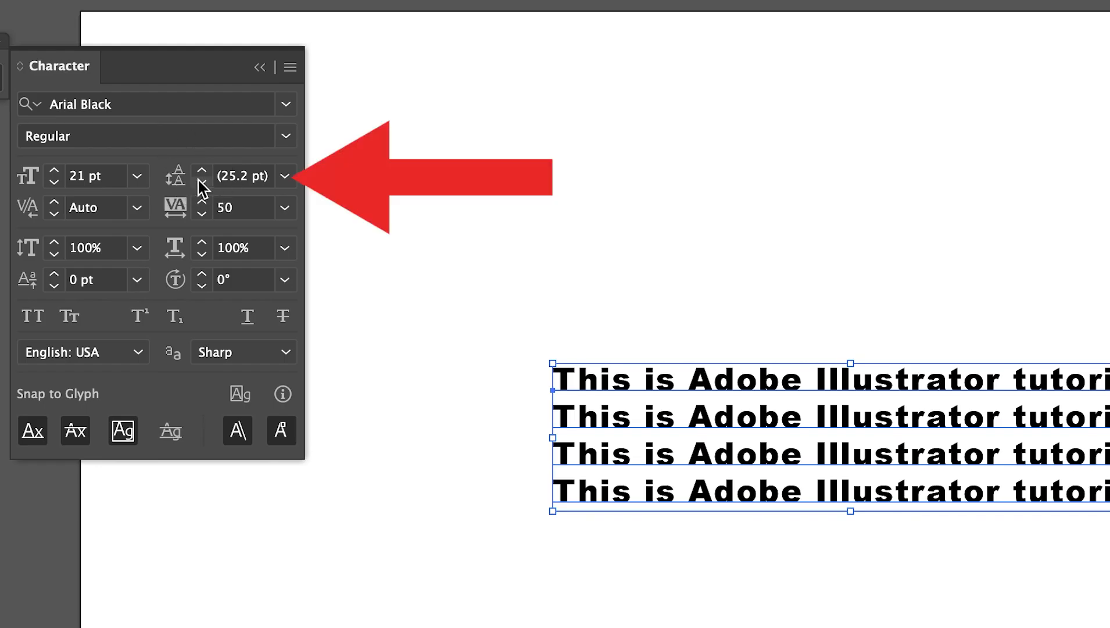
click(202, 171)
click(202, 171)
click(202, 171)
click(203, 171)
click(202, 171)
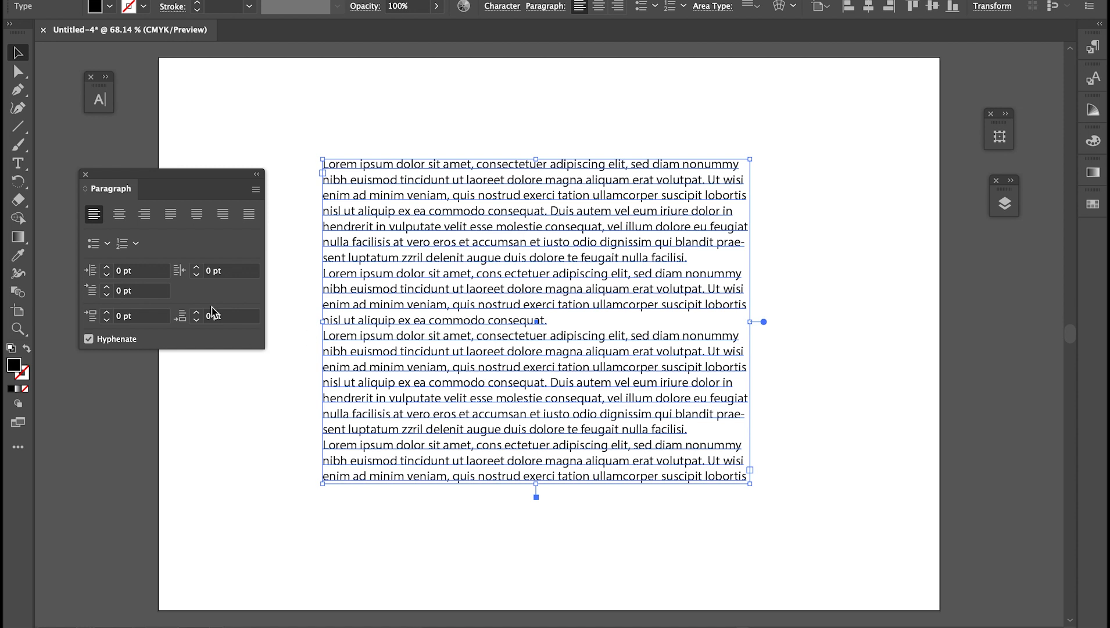
- Center the lorem ipsum text area, align it right, and return it to left alignment
click(118, 216)
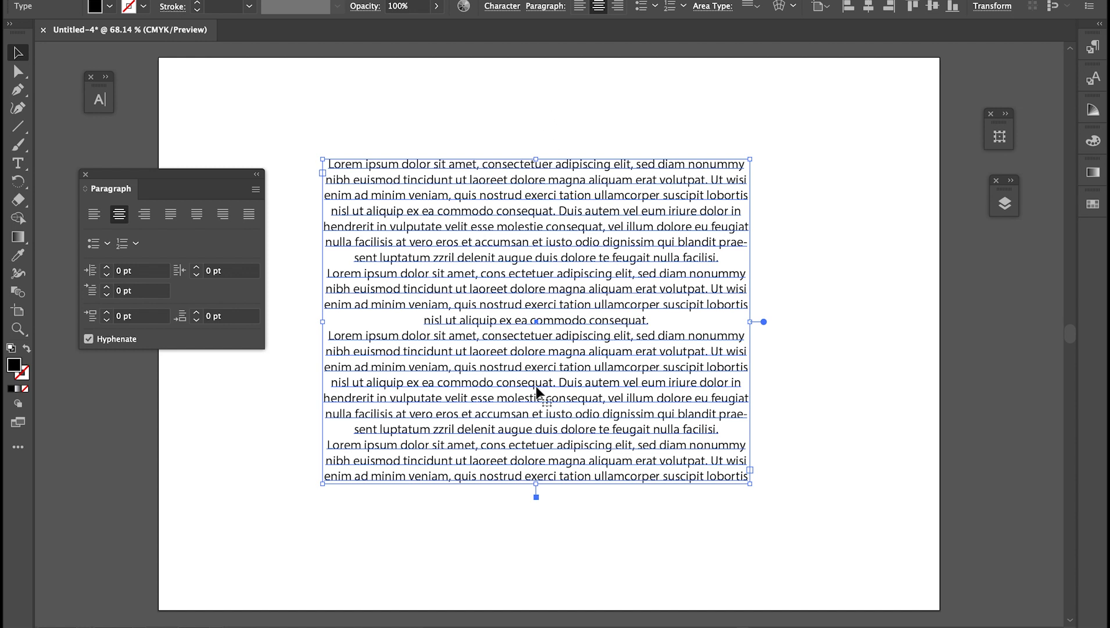
click(146, 218)
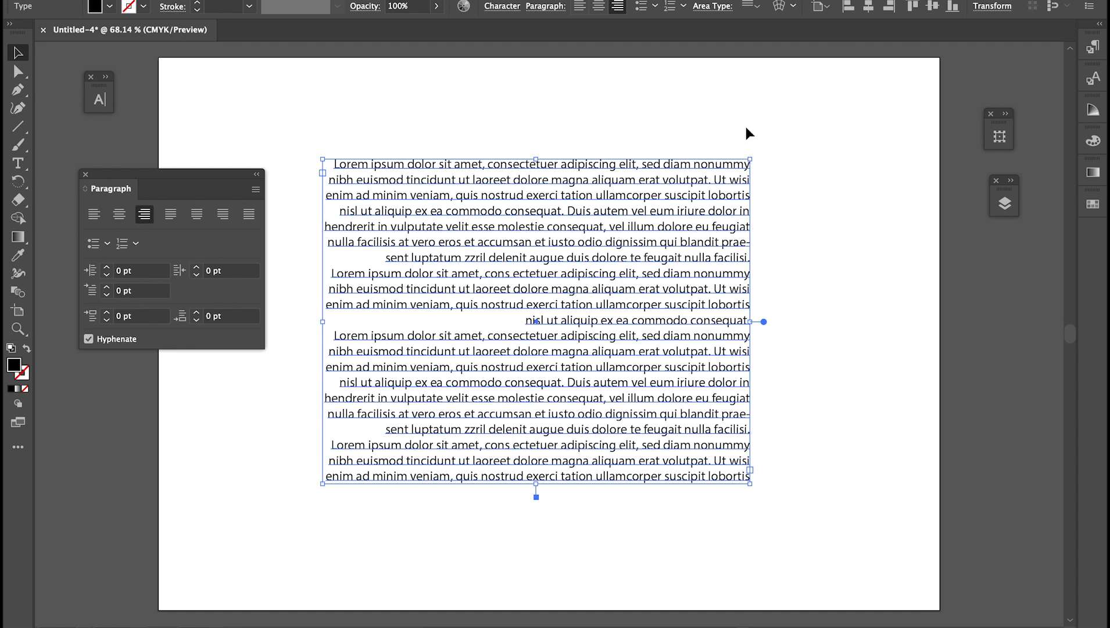
key(ctrl+shift+l)
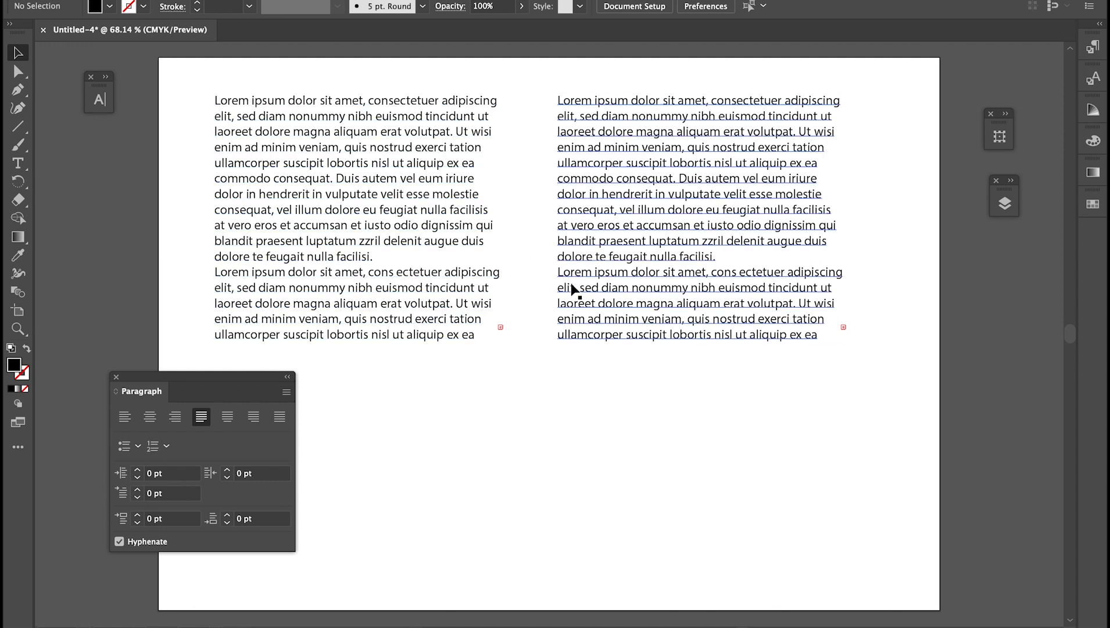
- Justify the right-hand lorem ipsum column with its last line aligned left, and deselect it
click(412, 303)
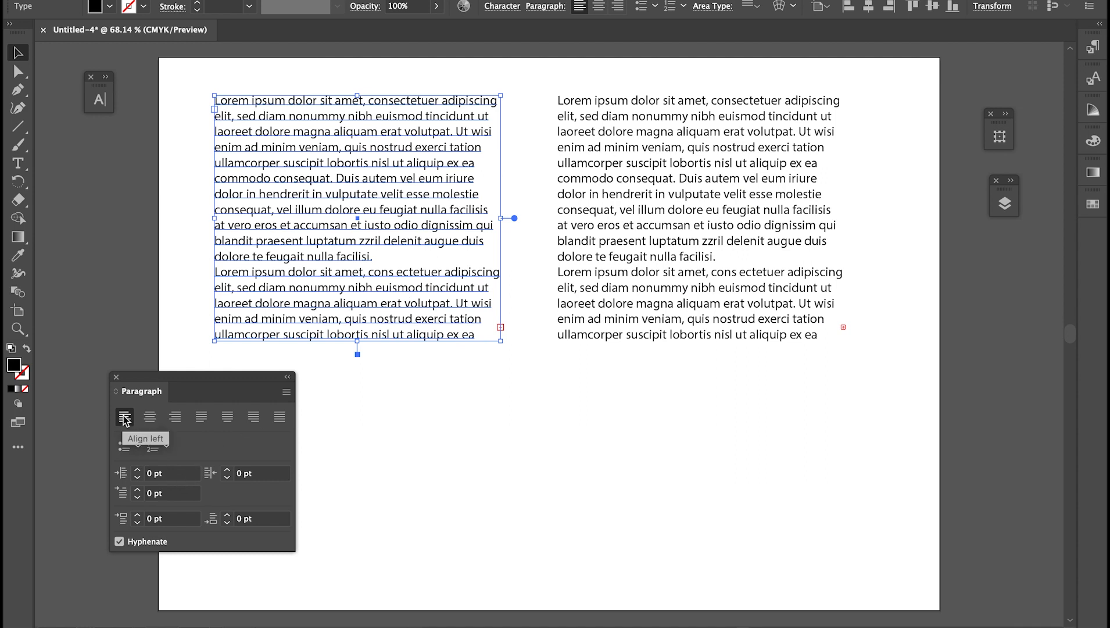
click(634, 284)
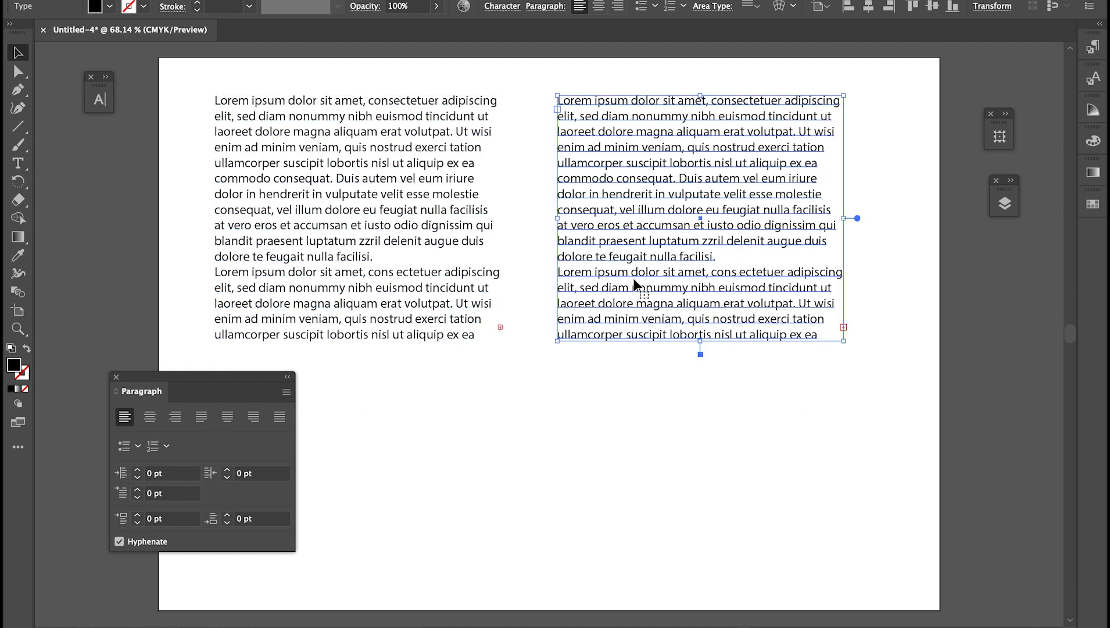
click(202, 416)
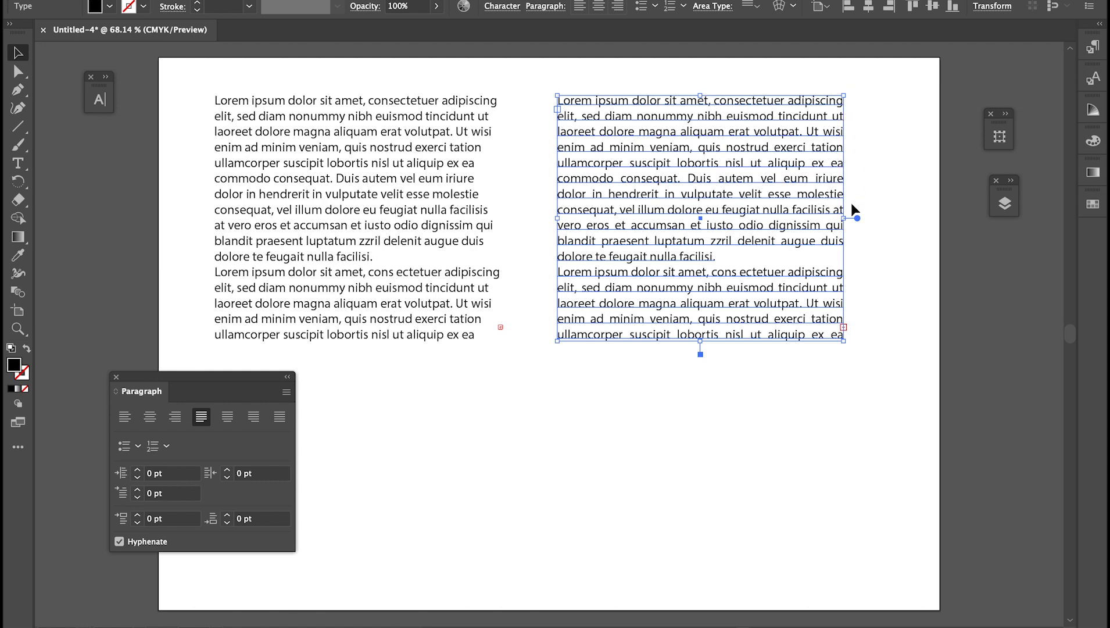
click(760, 397)
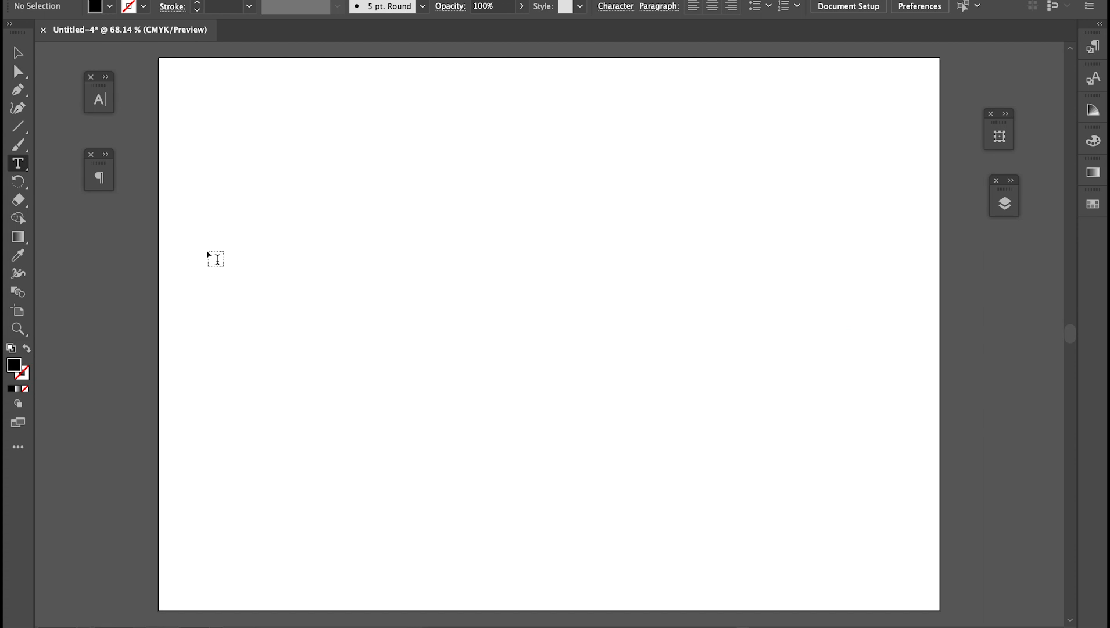
- View the Type tool's variants, including the Vertical Type Tool, and activate the standard Type Tool
drag(22, 162, 68, 200)
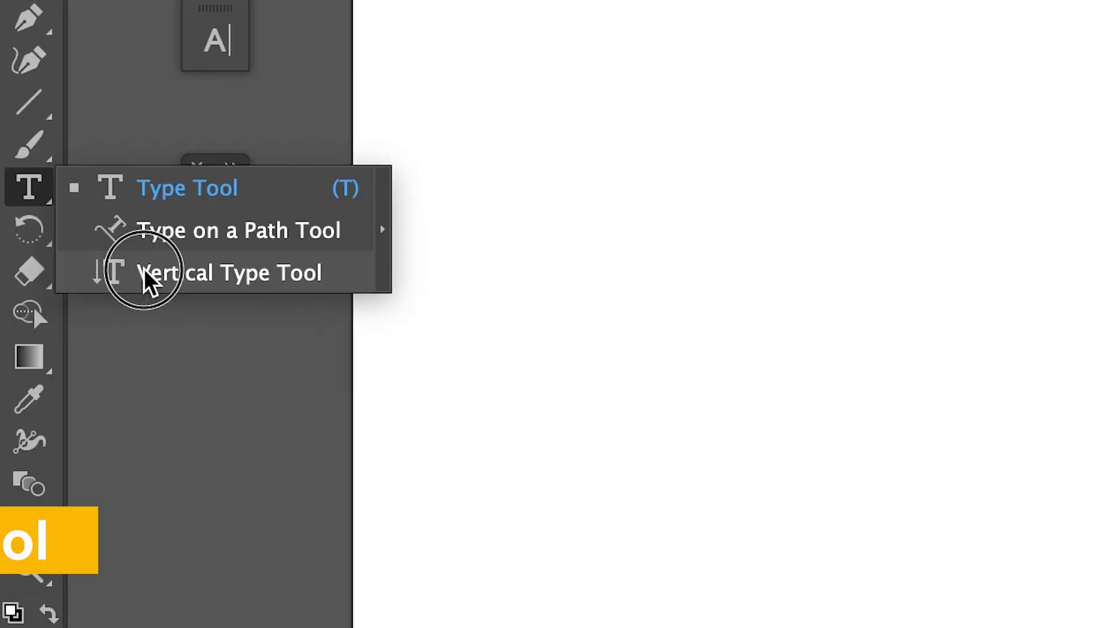
drag(145, 273, 146, 273)
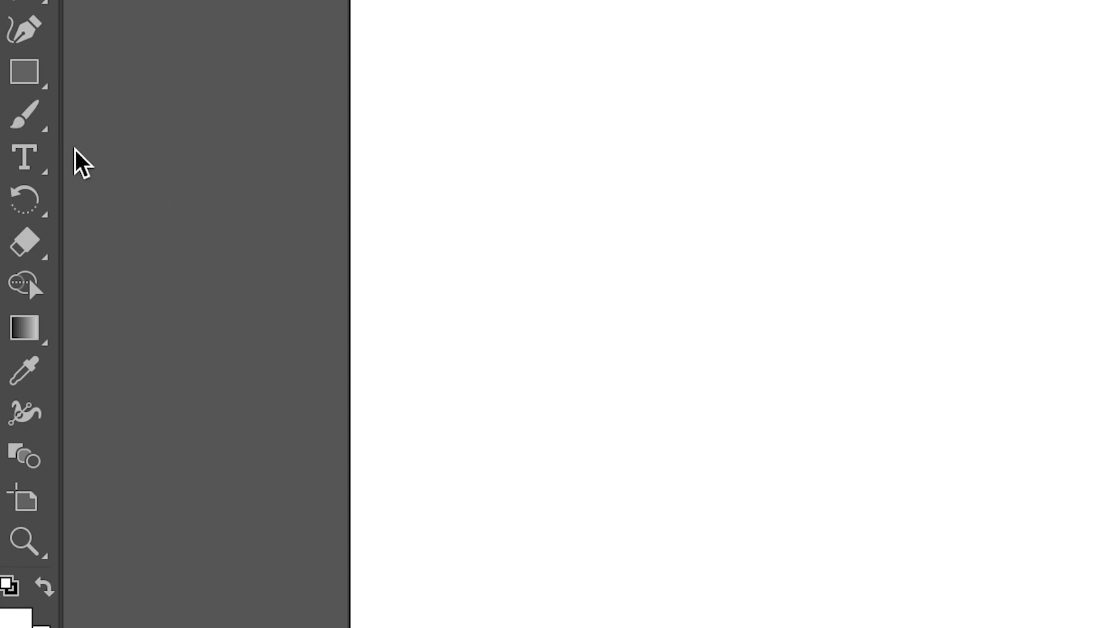
key(t)
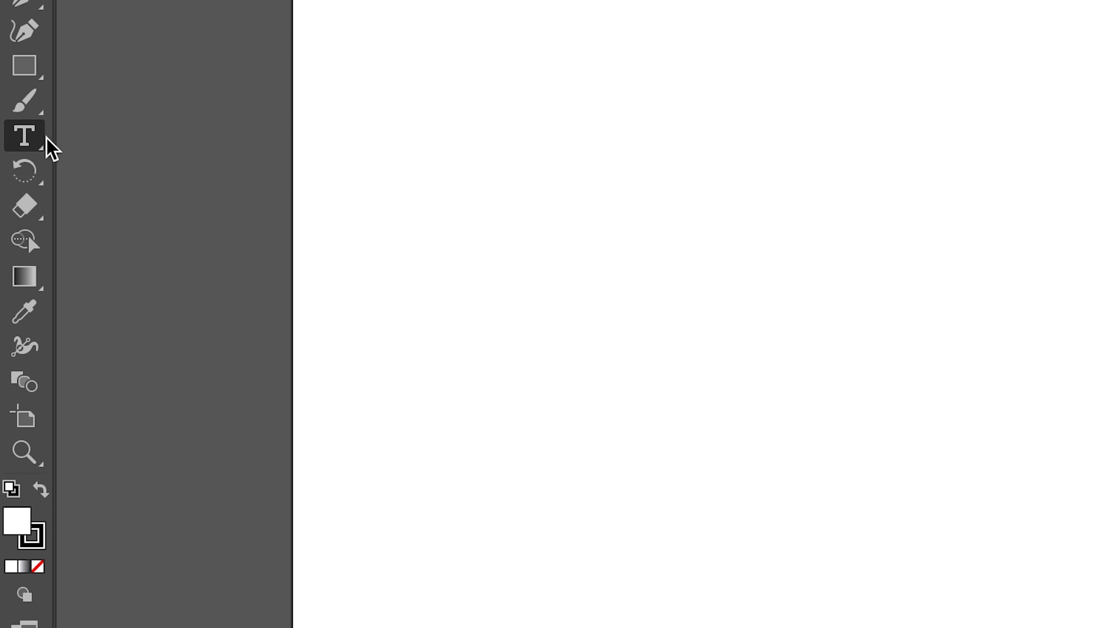
- Add the vertical text "This is Adobe Illustrator Tutorials" near the artboard's right edge with the Vertical Type Tool, and deselect it
drag(40, 152, 126, 206)
click(817, 137)
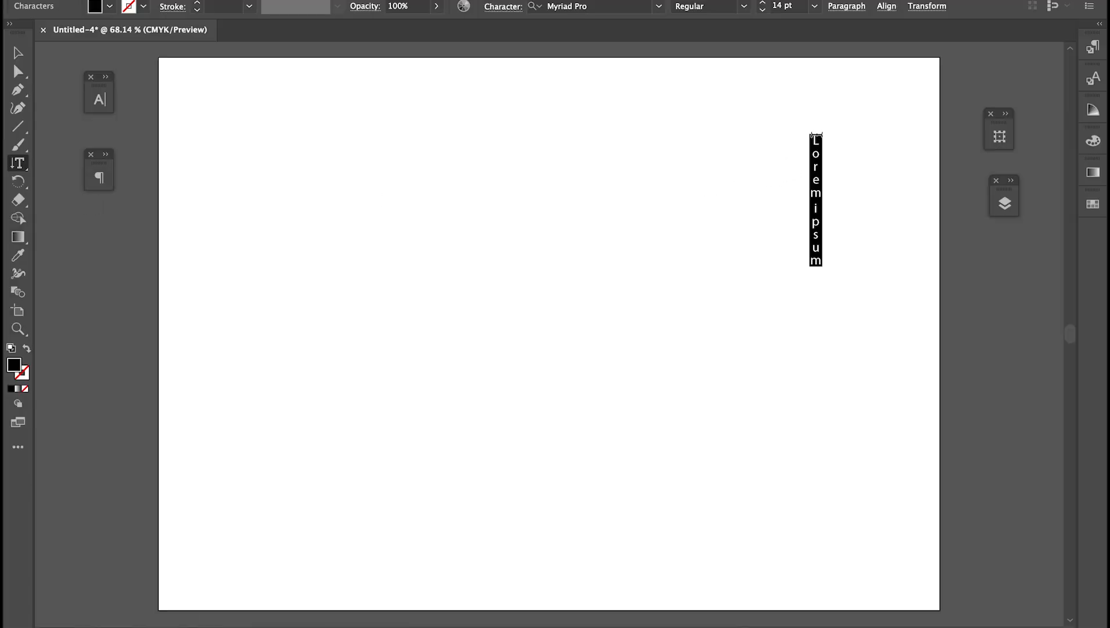
text(This is Adobe)
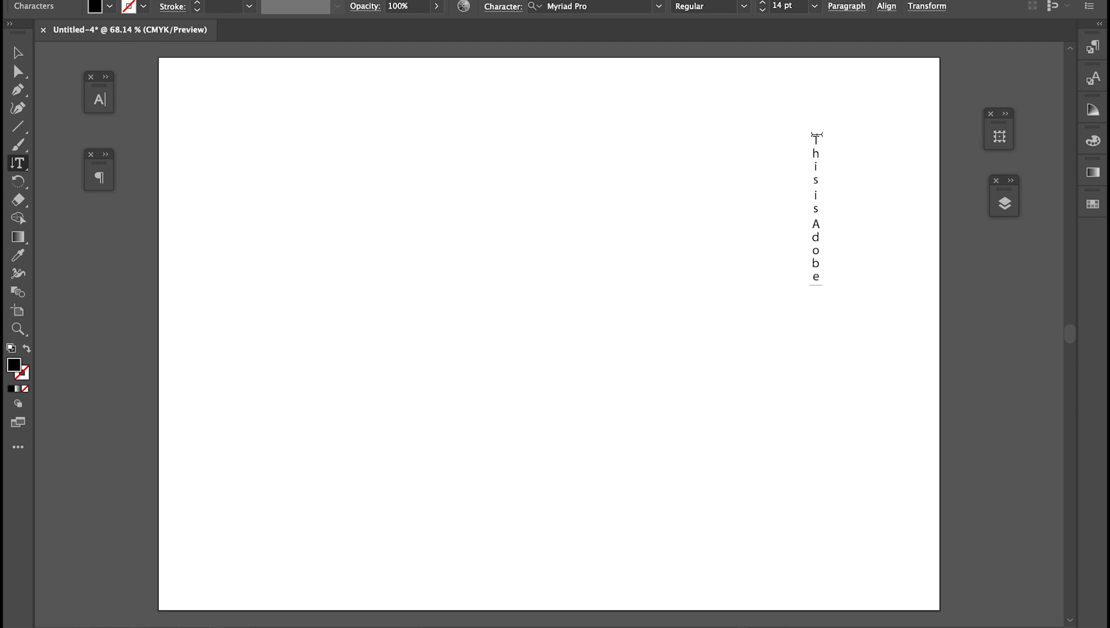
key(Escape)
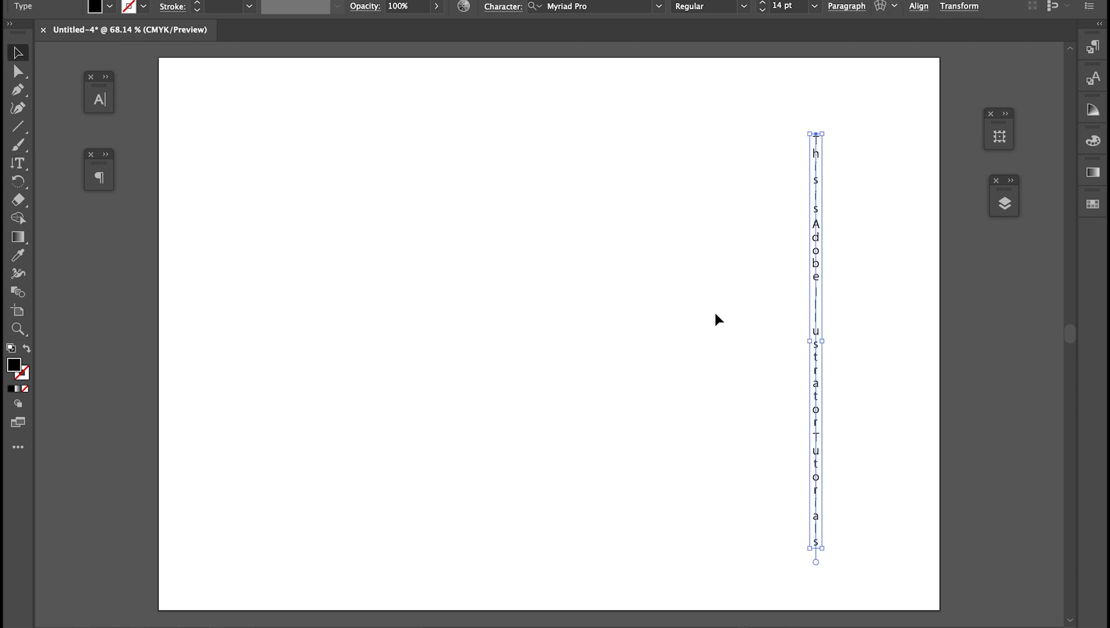
click(715, 313)
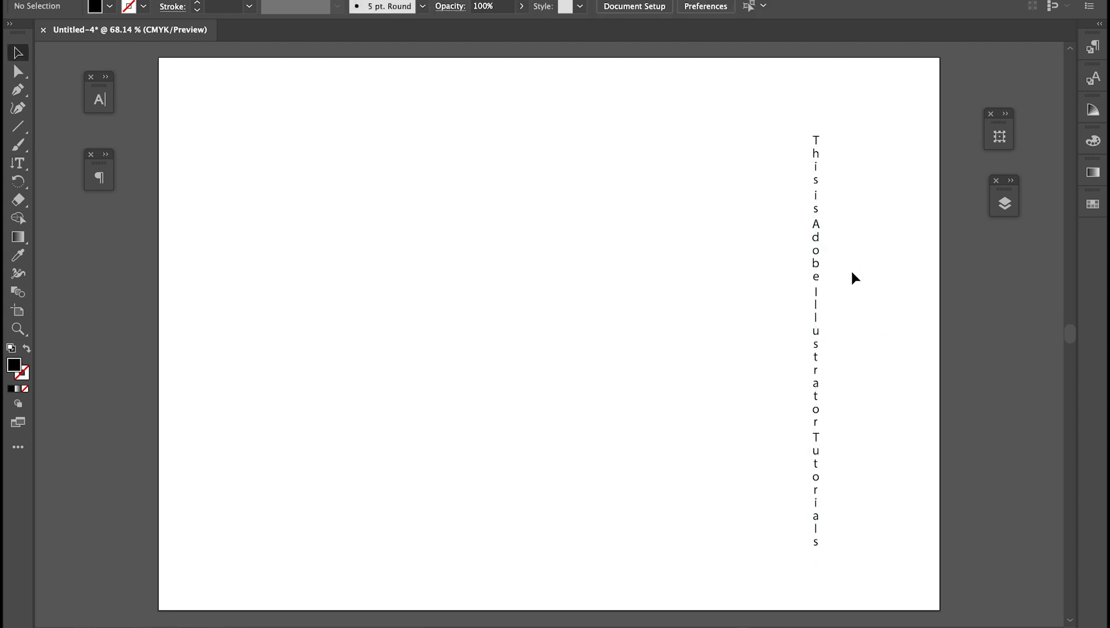
- Add two vertical lines of text beside the English column: "春はあけぼの、 やうやう白くなりゆく山際、" and "少し明かりて、紫だちたる雲の細くたなびきたる"
key(t)
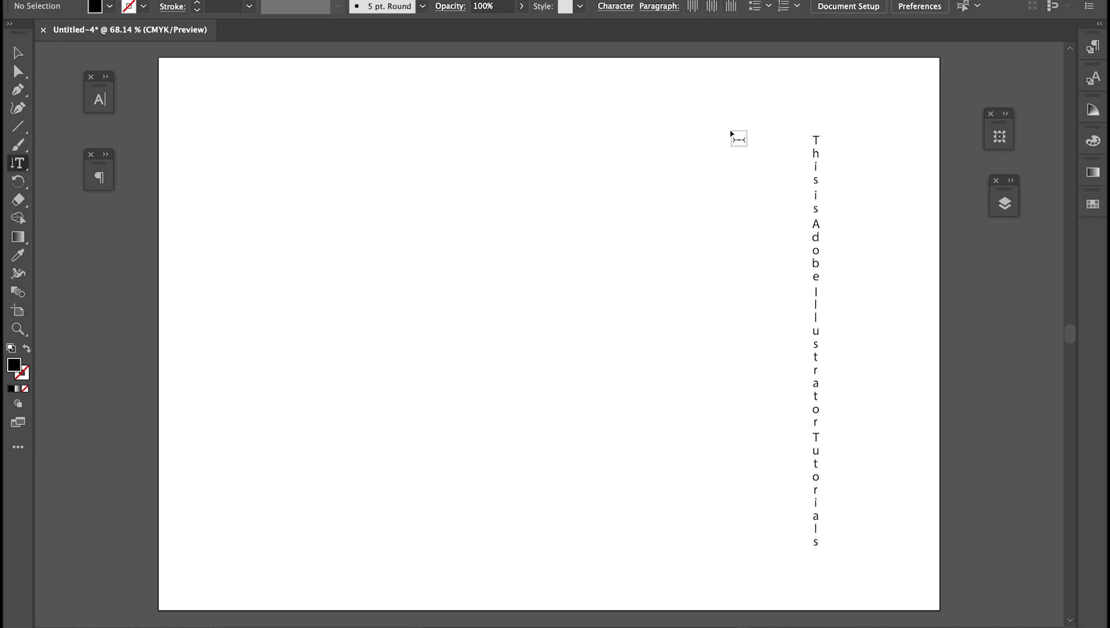
click(709, 133)
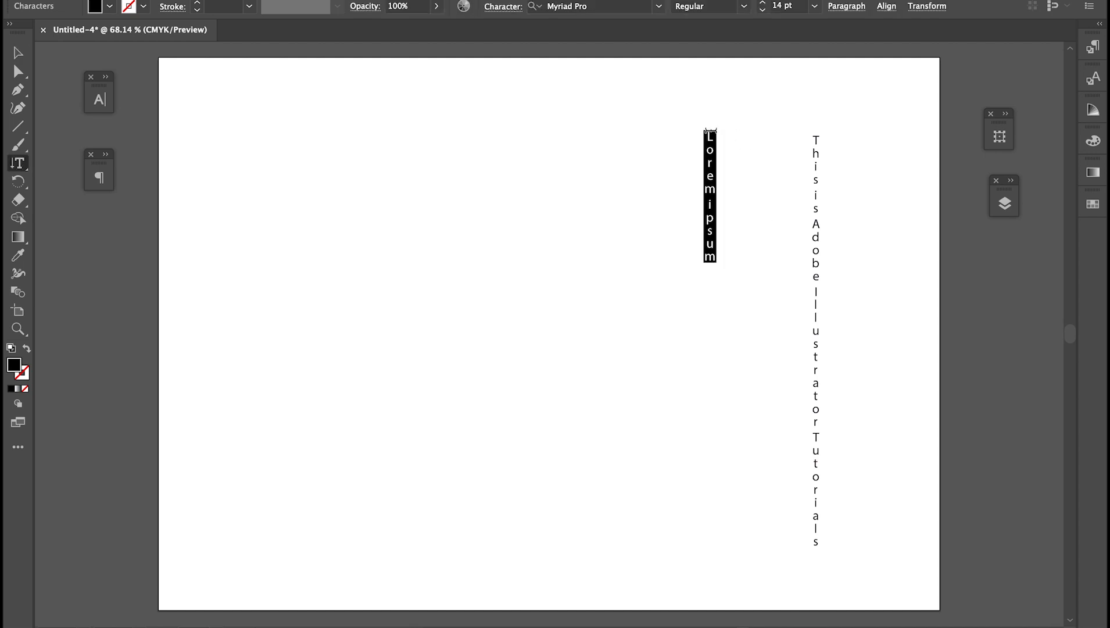
text(春はあけぼの、　やうやう白くなりゆく山際、)
key(Return)
text(少し明かりて、紫だちたる雲のほ)
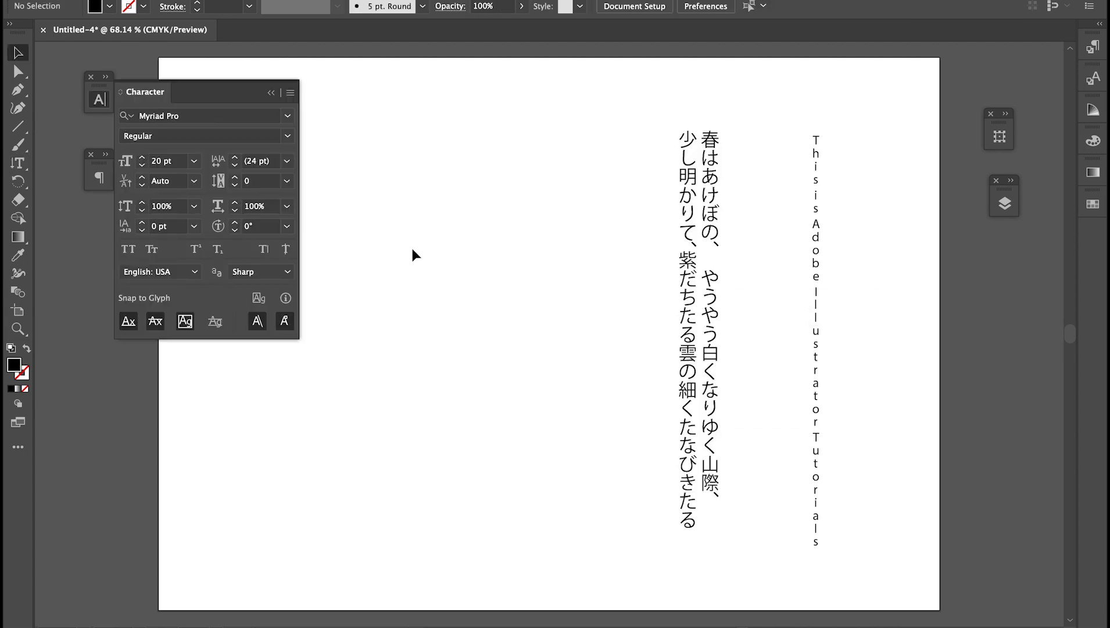
- Increase the leading of the two-line Japanese vertical text to 37 pt
click(691, 330)
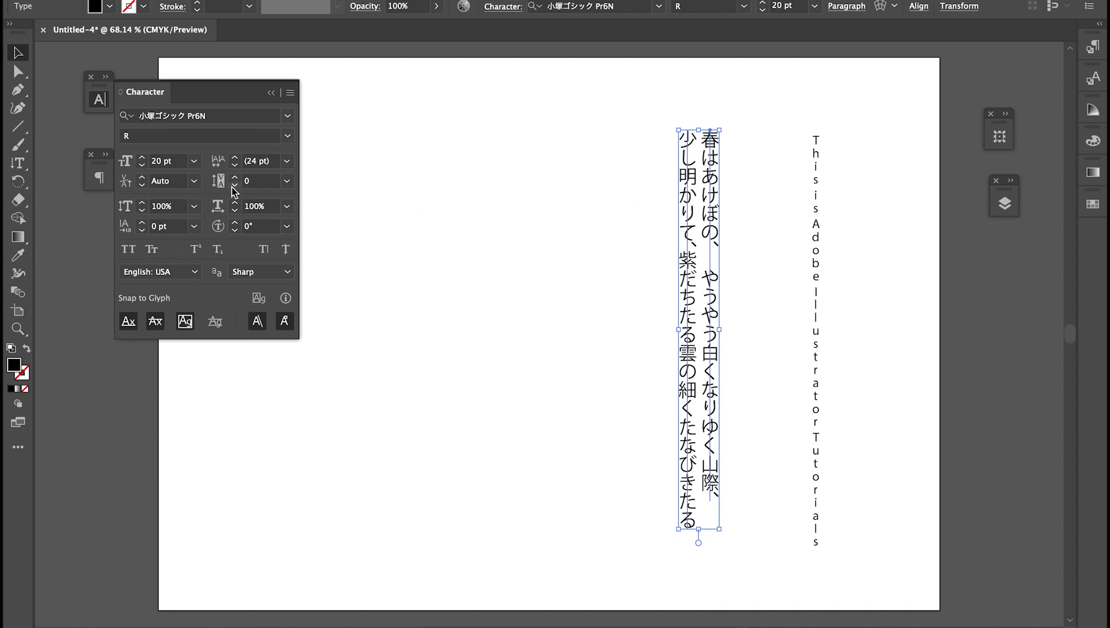
click(235, 158)
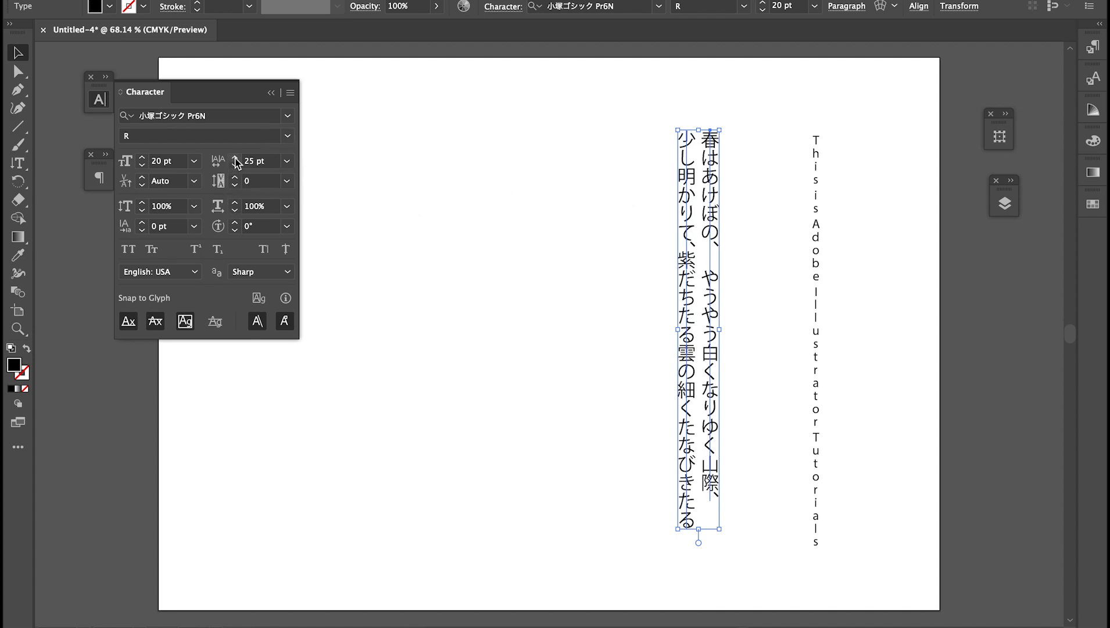
click(236, 158)
click(235, 158)
click(236, 158)
click(236, 158)
click(235, 158)
click(235, 158)
click(235, 158)
click(236, 158)
click(236, 158)
click(236, 158)
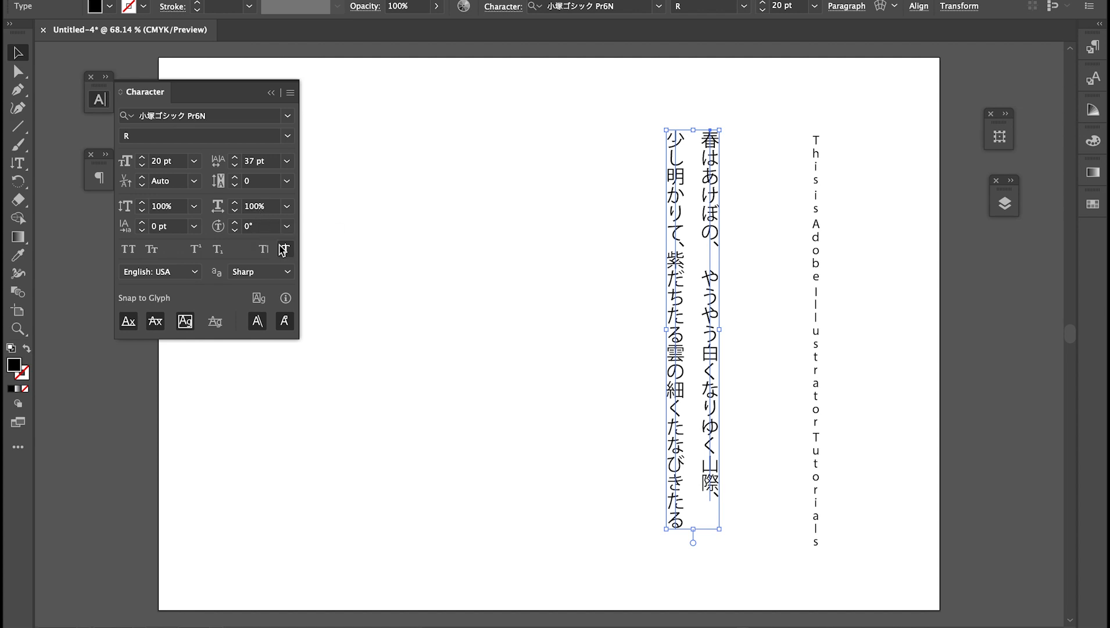
- Set the Japanese vertical text's tracking to 100, deselect it, and reactivate the Vertical Type Tool
click(287, 182)
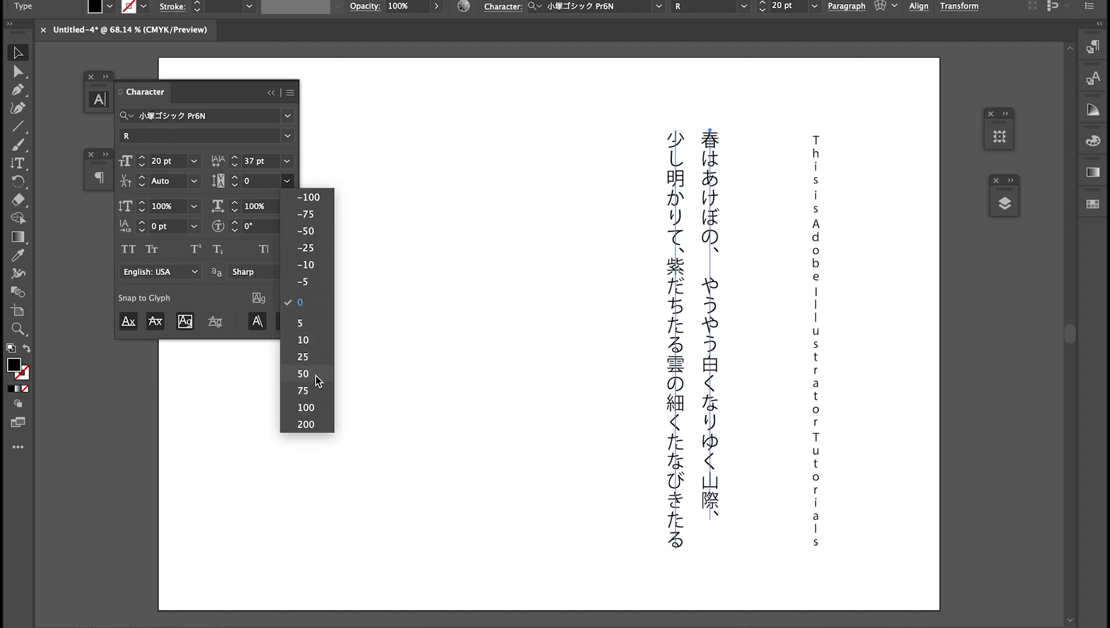
click(307, 408)
click(474, 242)
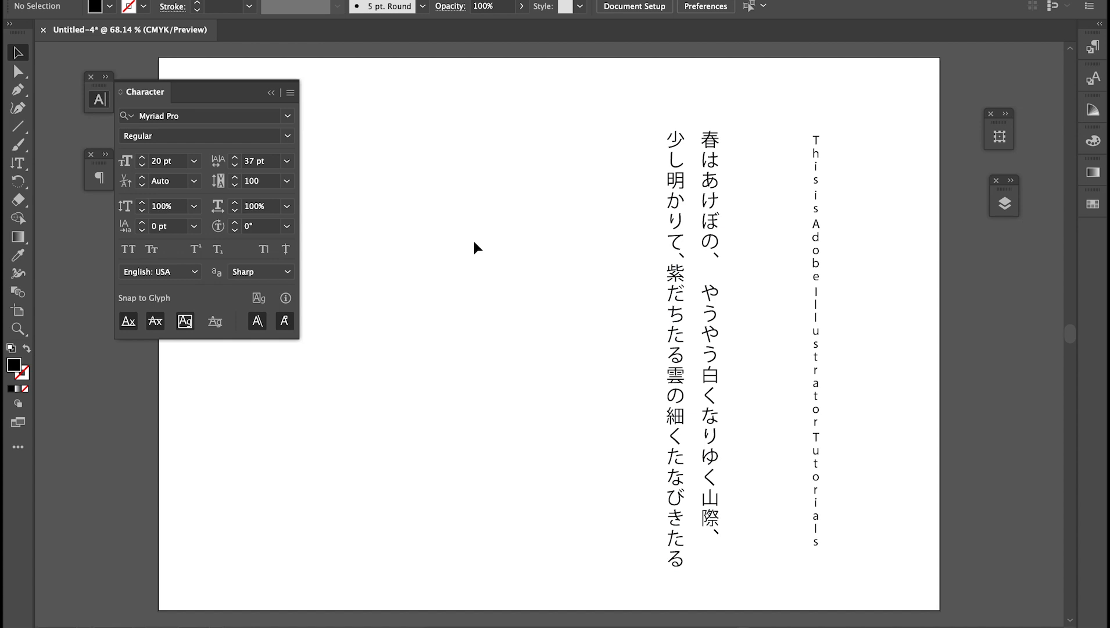
key(t)
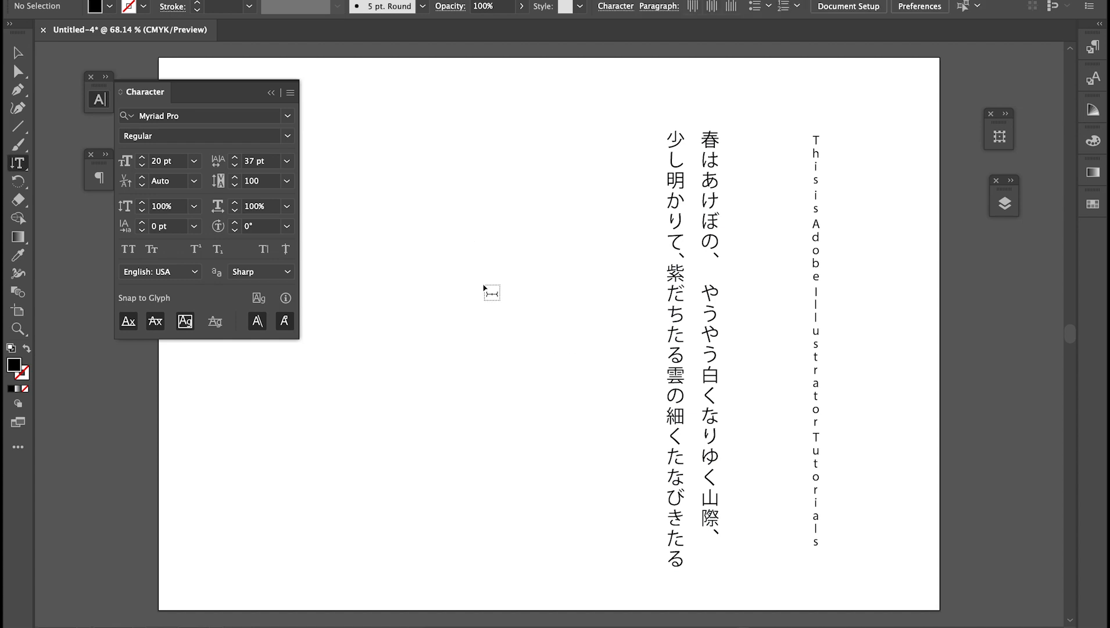